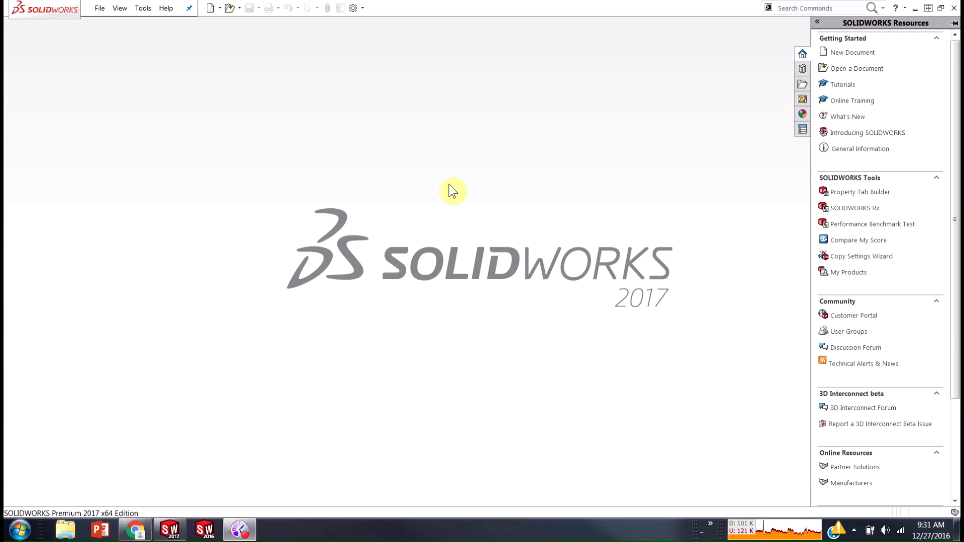
Search System Options for 'language' to find the English language menus setting, then close the options
click(354, 9)
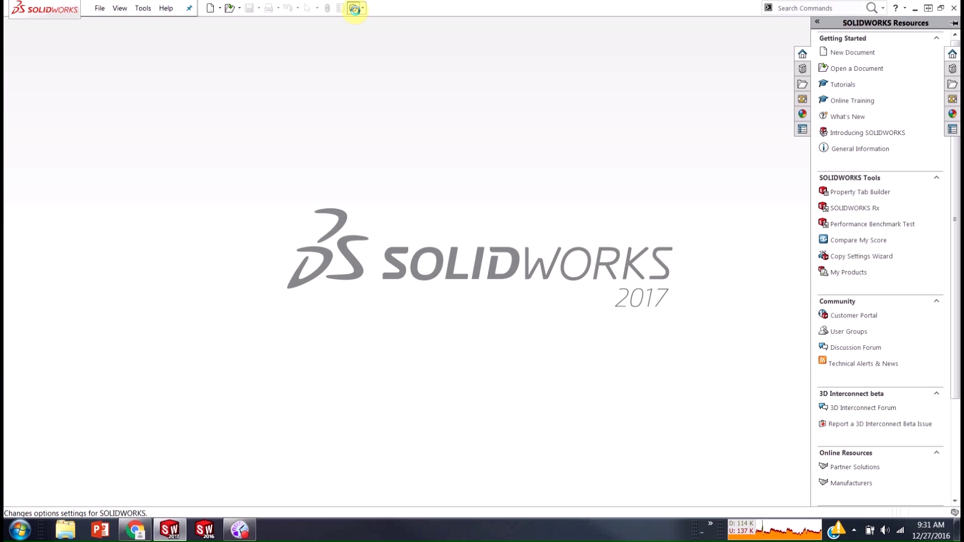
click(645, 84)
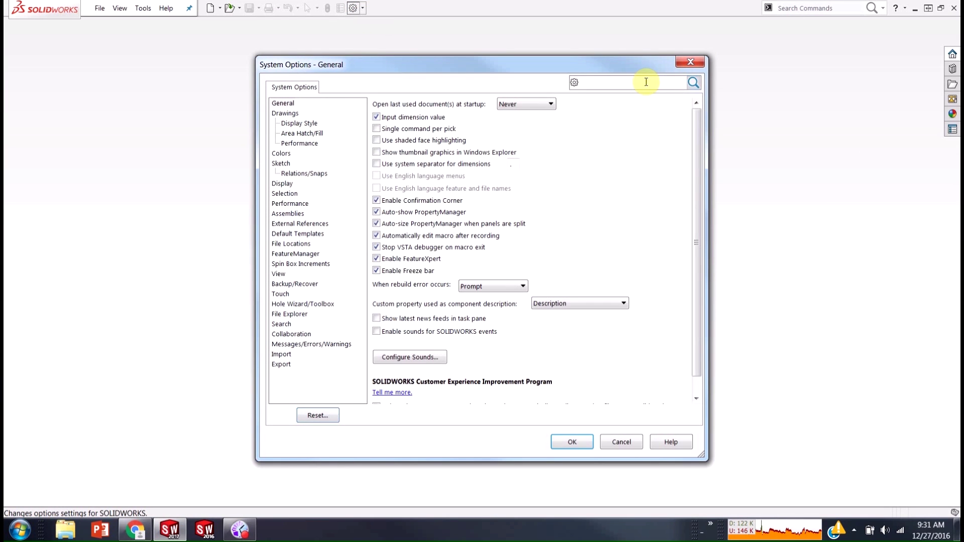
text(languag)
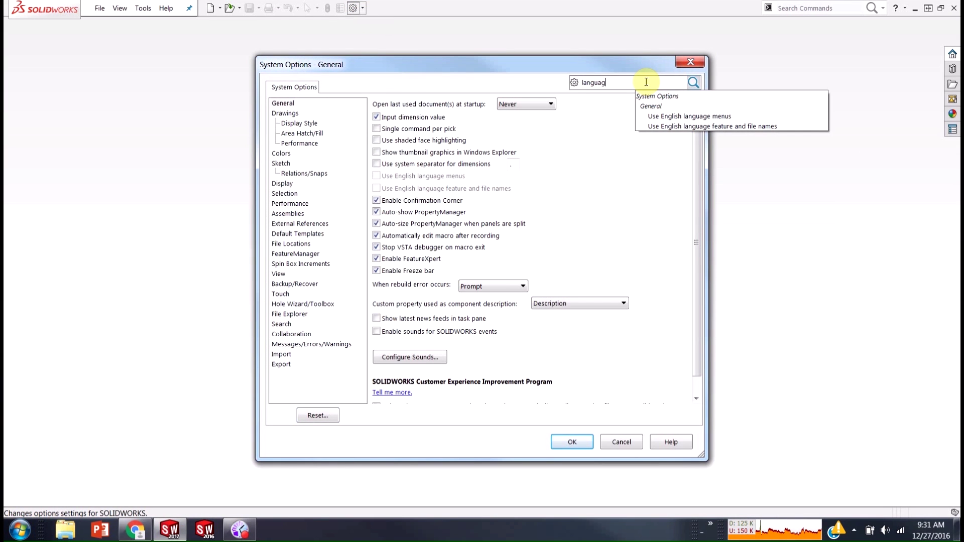
text(e)
click(666, 118)
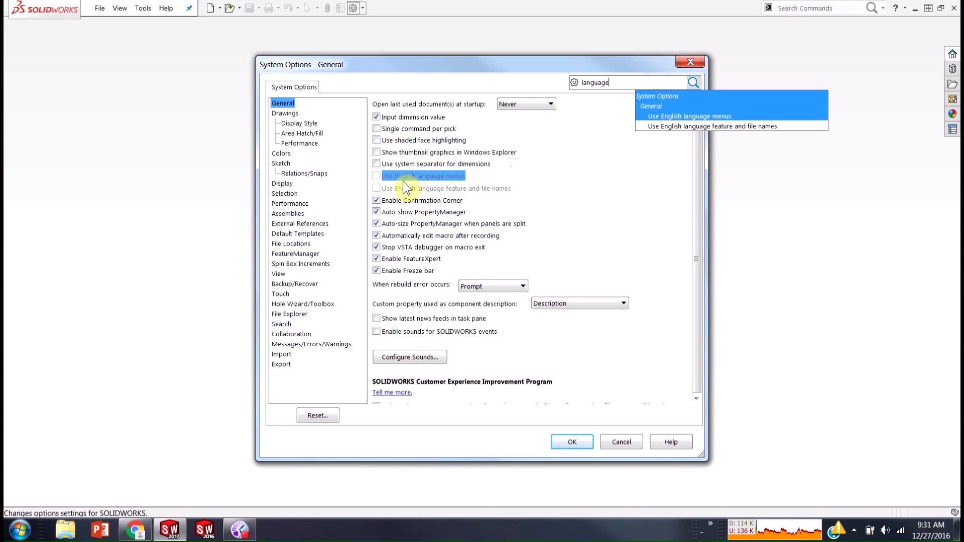
click(544, 187)
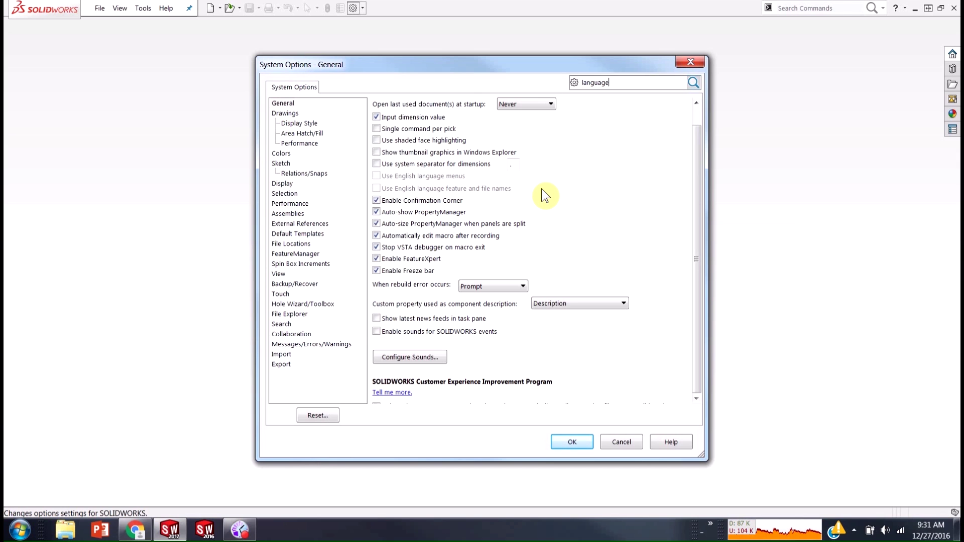
click(690, 62)
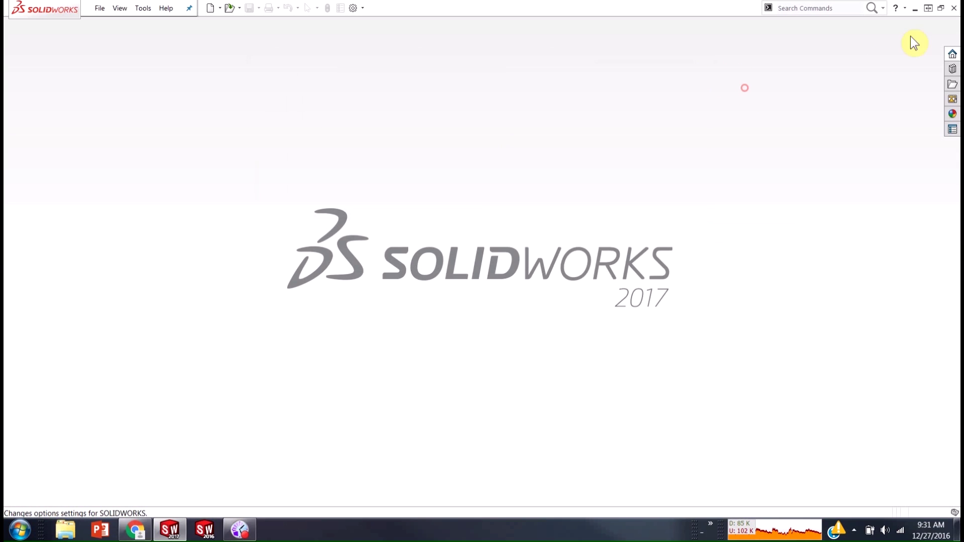
Close SOLIDWORKS and select SOLIDWORKS 2017 SP01 in Control Panel's installed programs list
click(950, 8)
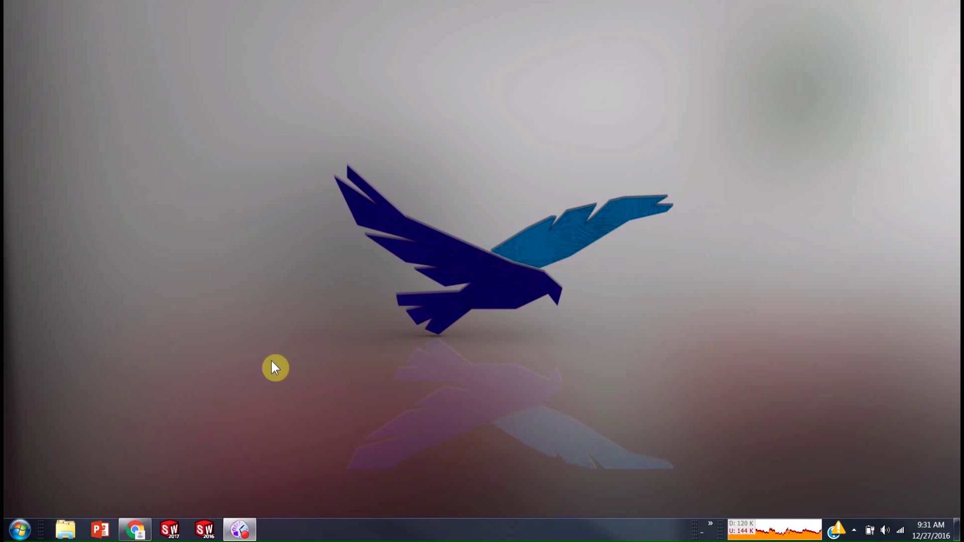
click(15, 534)
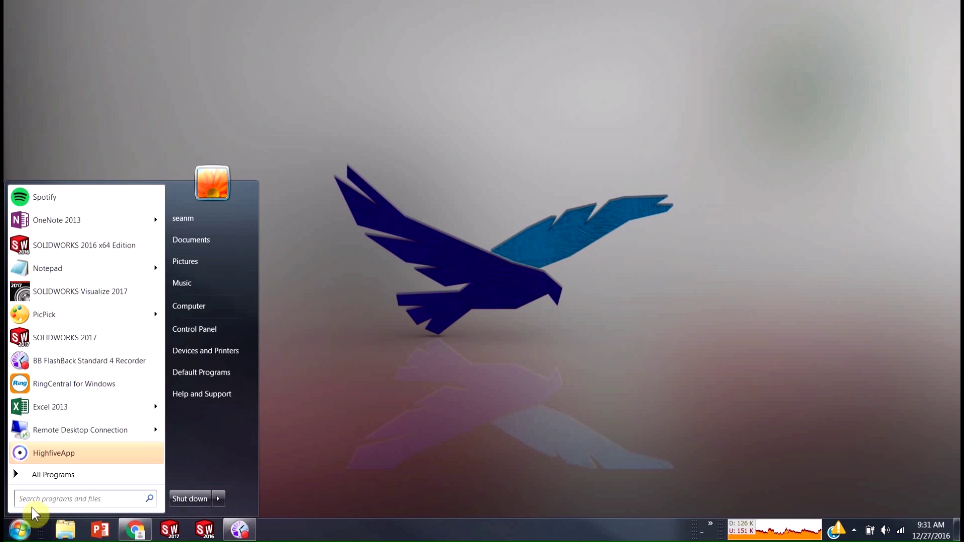
click(218, 331)
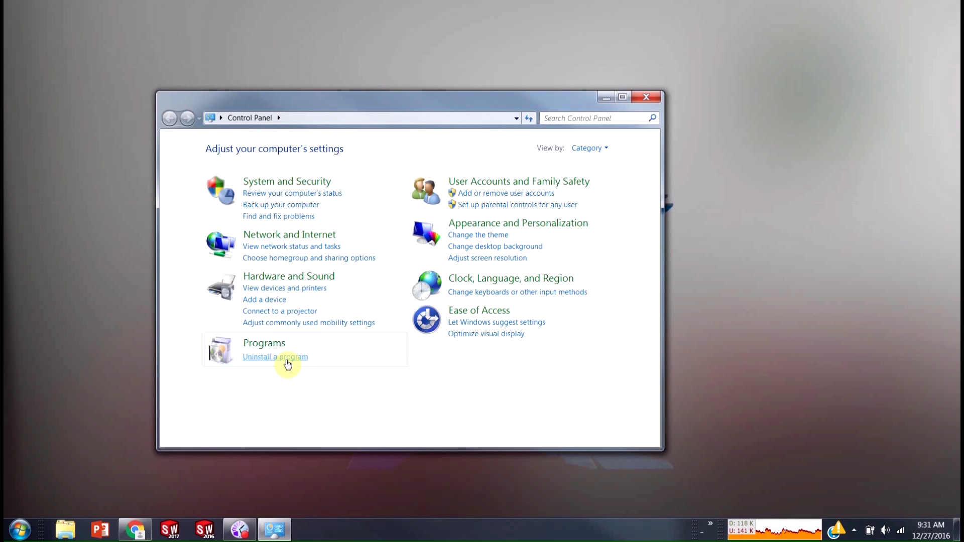
click(285, 358)
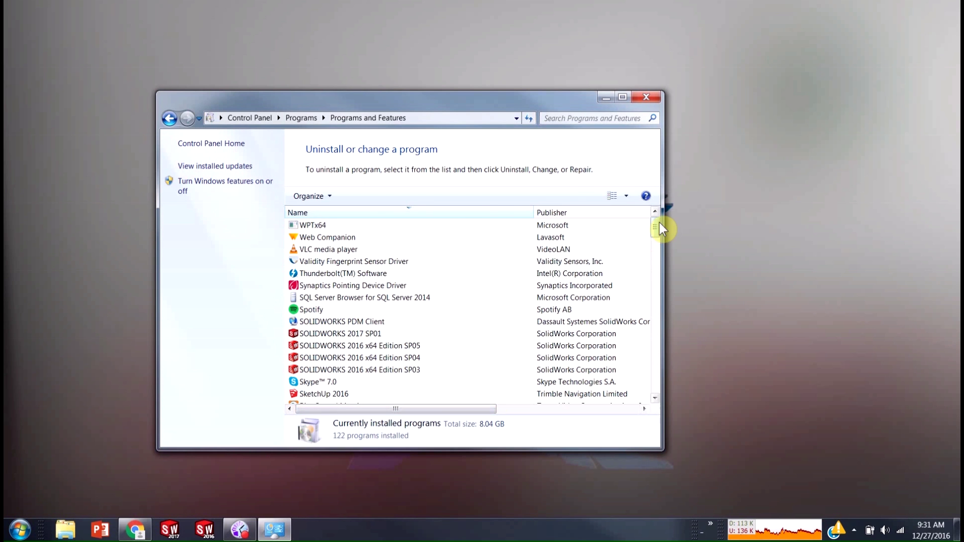
click(357, 334)
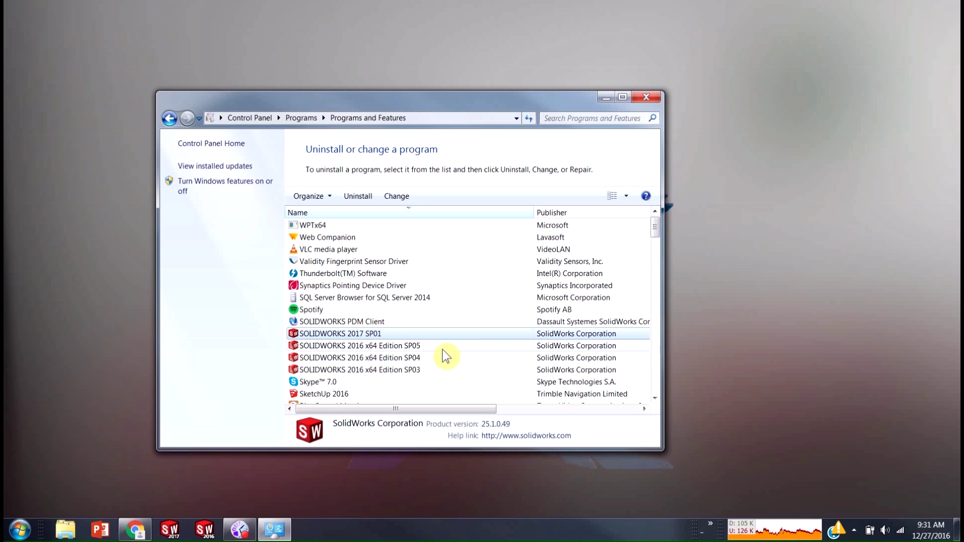
Launch Installation Manager to modify the individual installation, passing the Serial Number and System Check pages
click(395, 198)
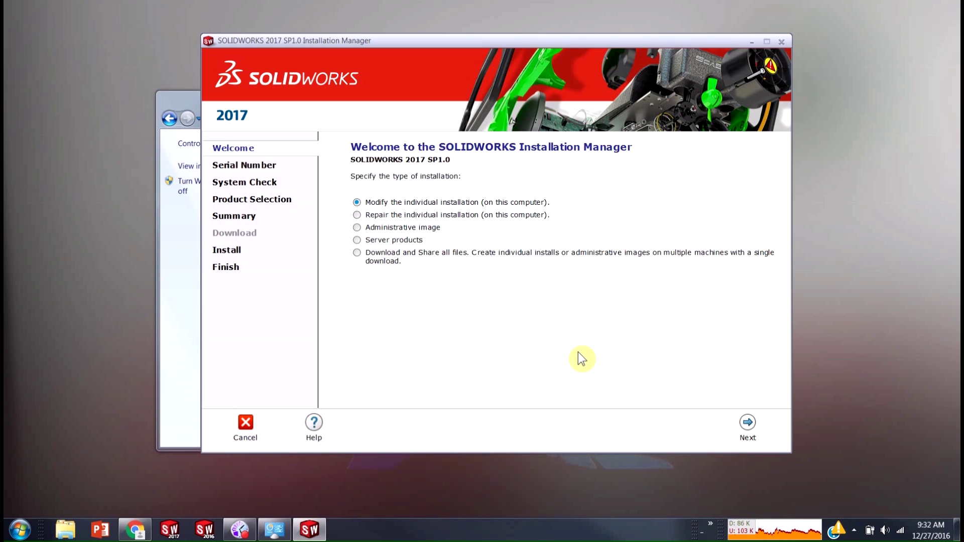
click(747, 423)
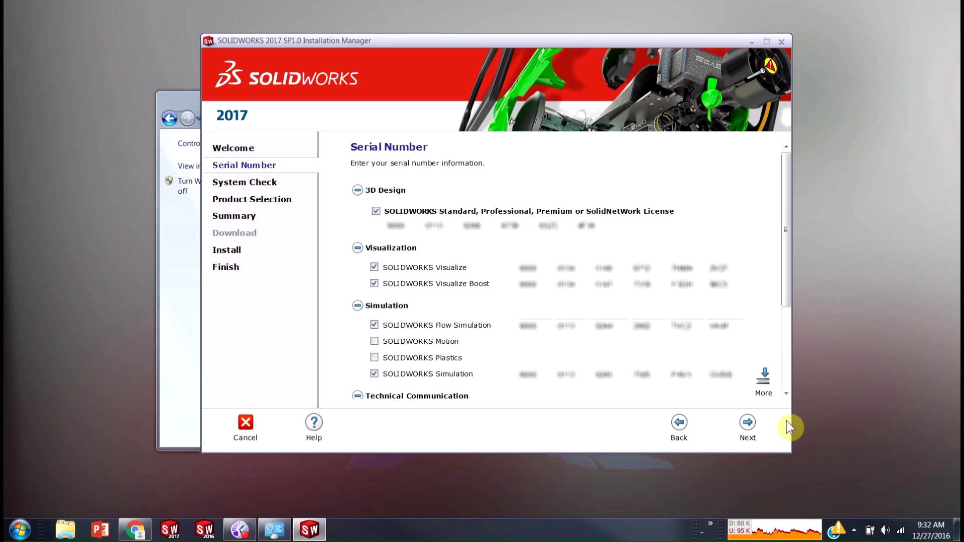
click(749, 424)
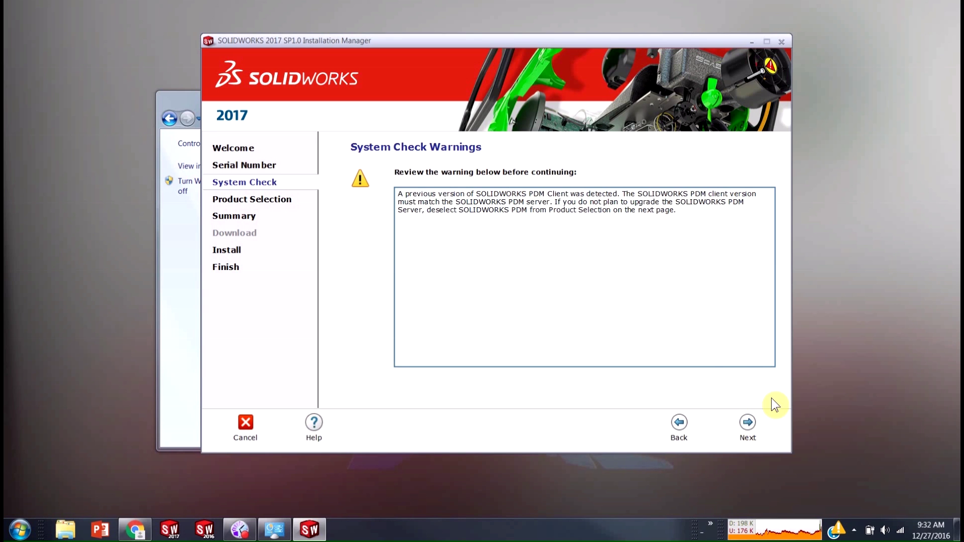
click(755, 428)
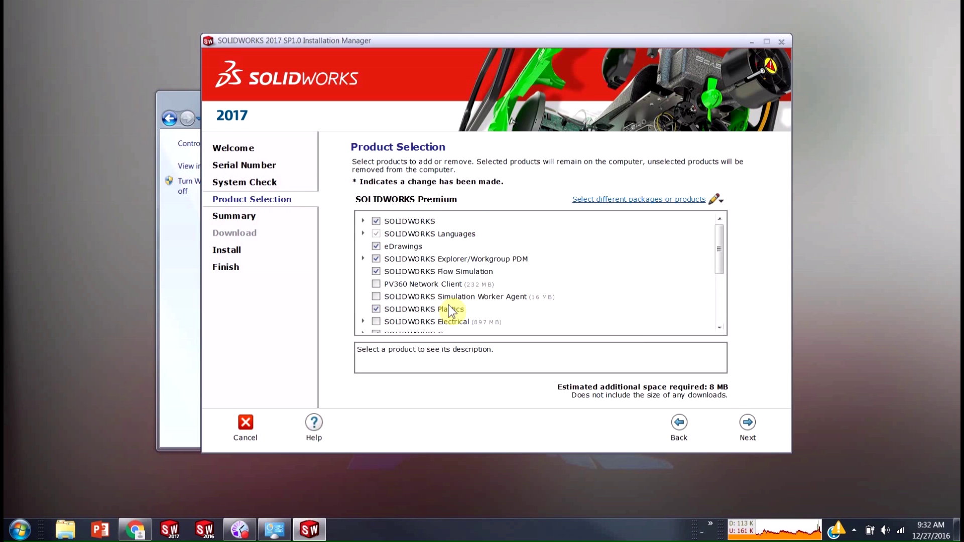
Check Portuguese Brazilian under SOLIDWORKS Languages and continue to the Summary page
mouse_move(718, 252)
mouse_down()
mouse_move(715, 289)
mouse_move(716, 238)
mouse_up()
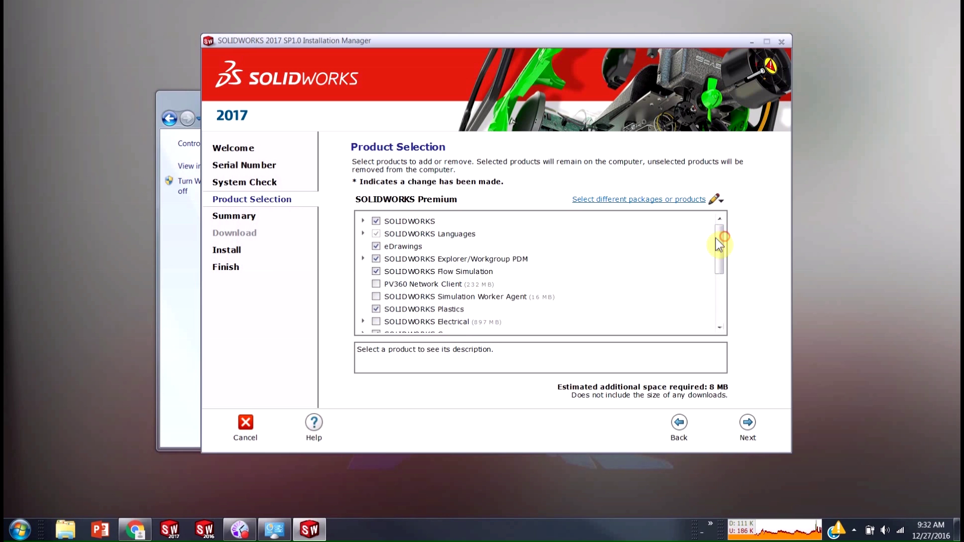
click(362, 234)
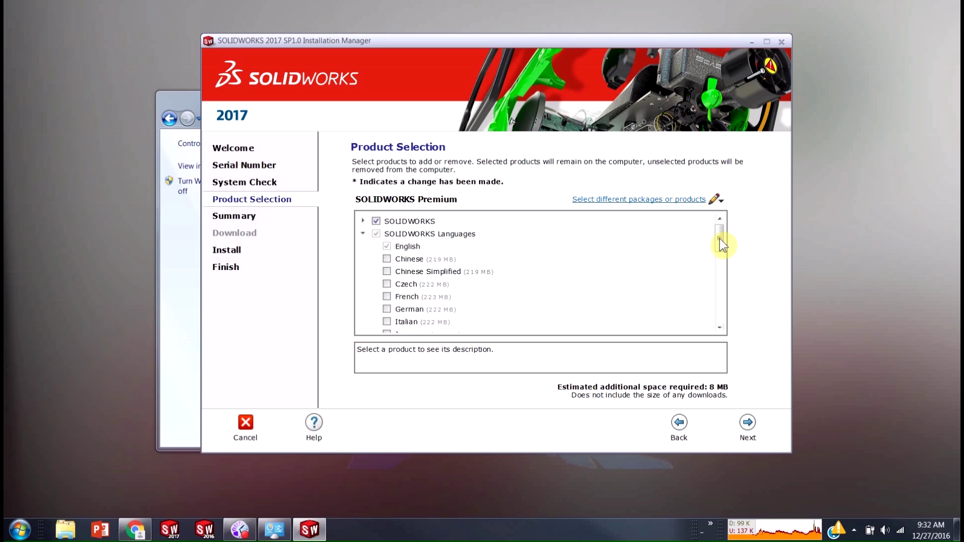
drag(720, 239, 724, 257)
click(388, 290)
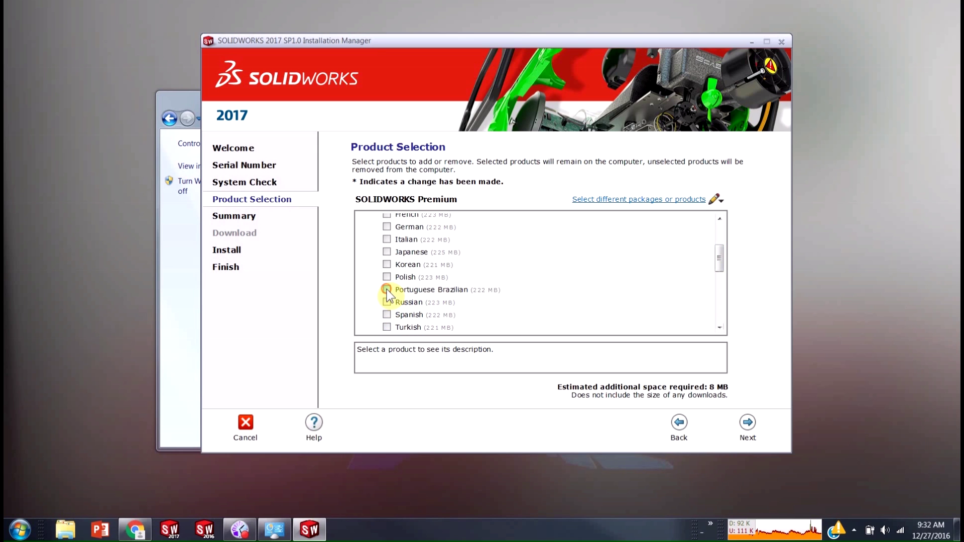
click(750, 424)
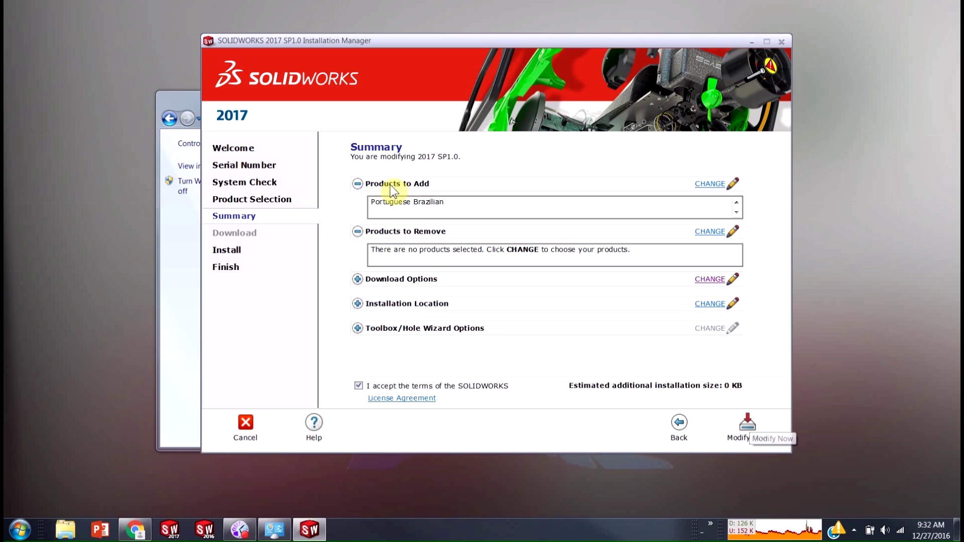
Run Modify Now past the Excel warning, uncheck 'Show me What's New', and finish the installer
click(747, 428)
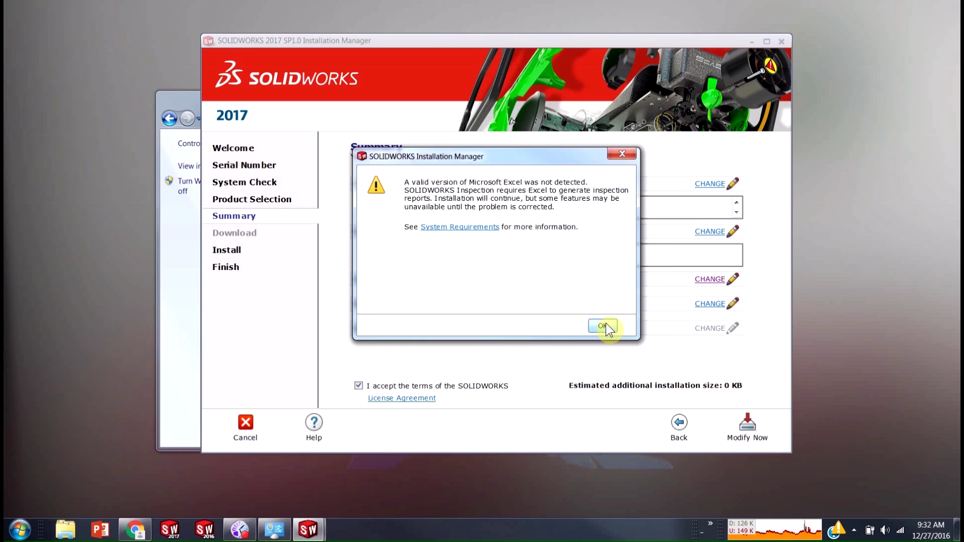
click(603, 326)
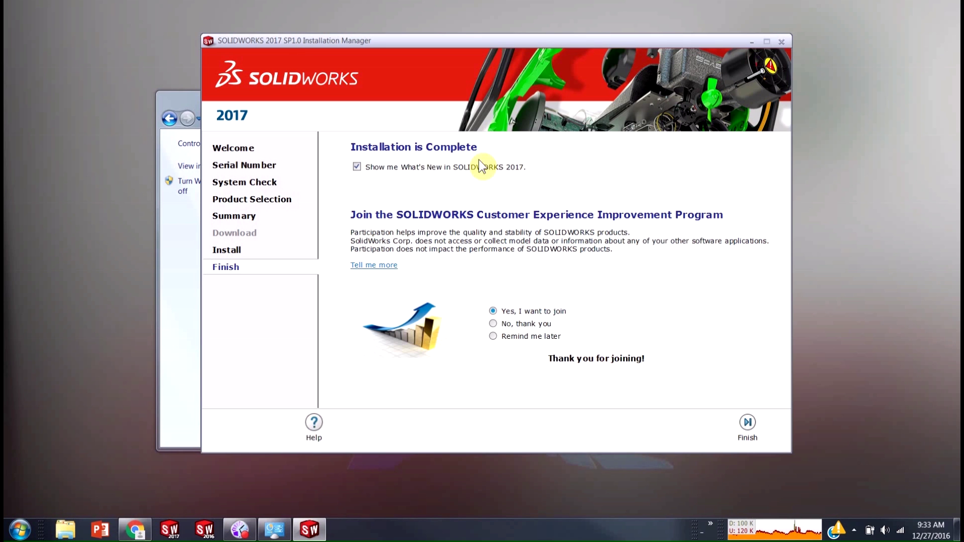
click(357, 167)
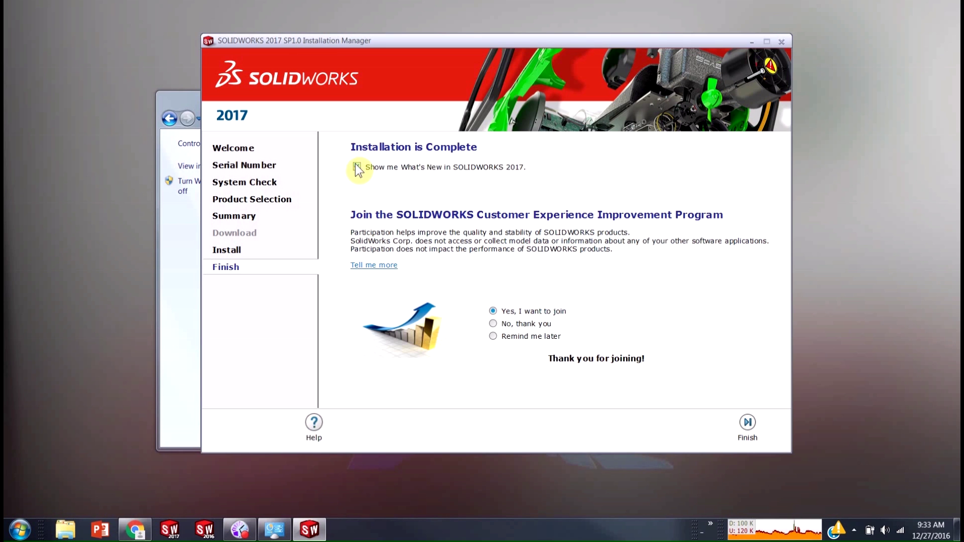
click(747, 426)
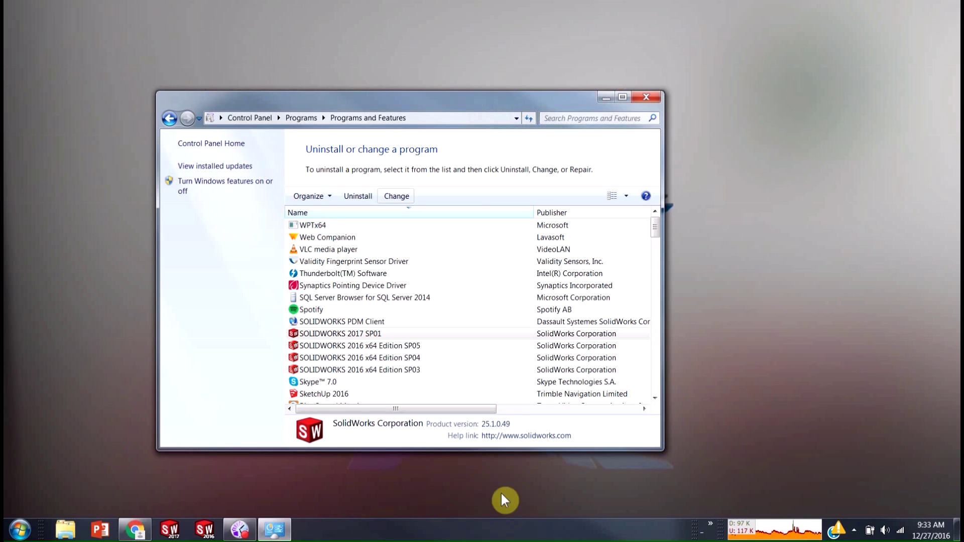
Minimize Programs and Features and open Local Disk (C:) in a File Explorer window
click(605, 96)
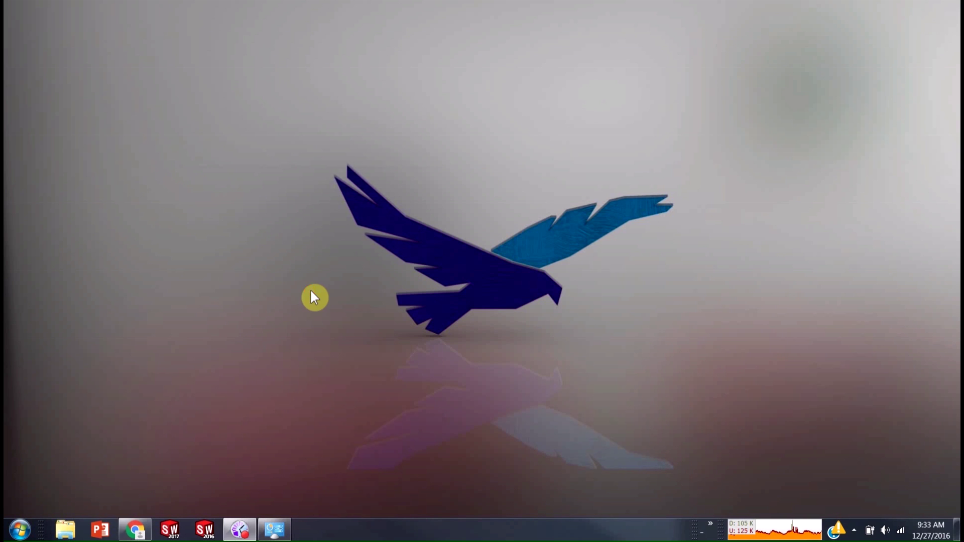
click(68, 535)
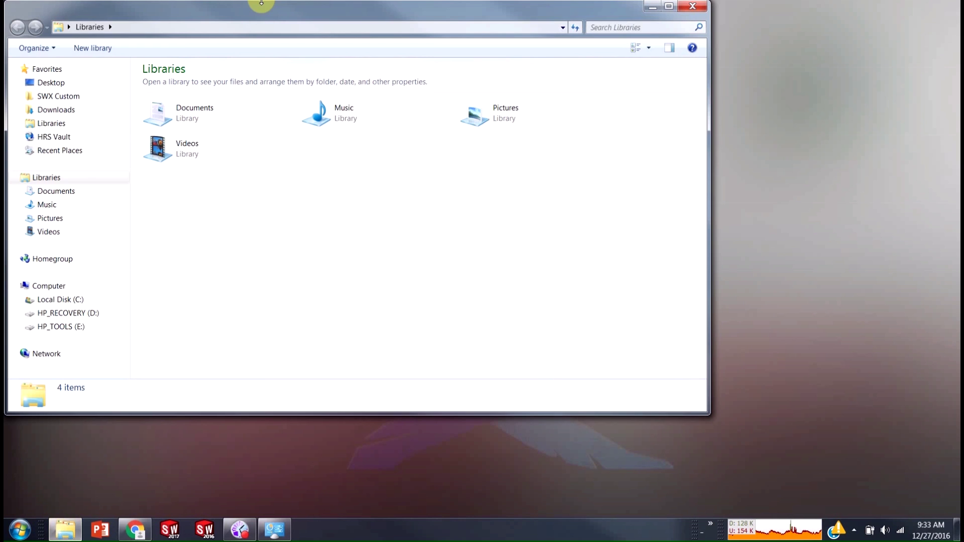
drag(252, 9, 367, 58)
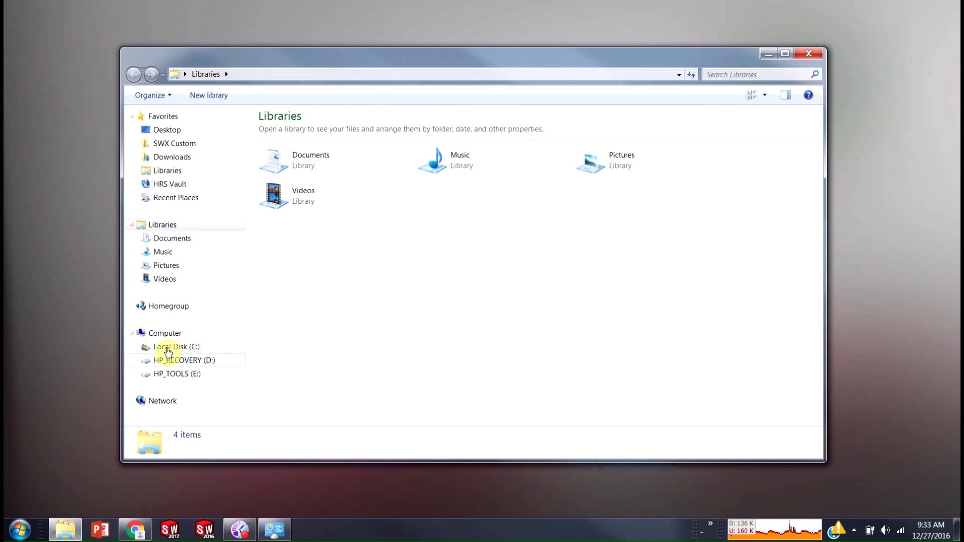
click(194, 348)
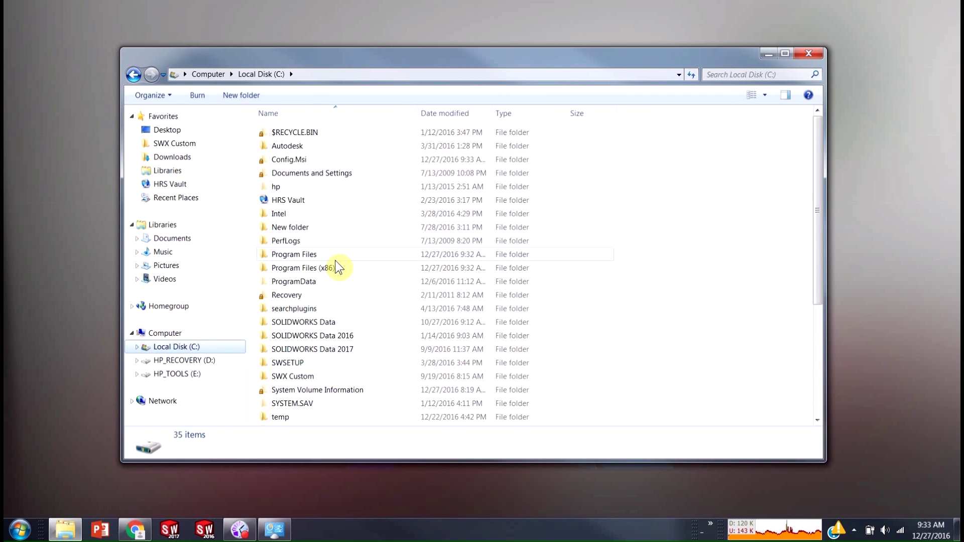
Navigate to Program Files\SOLIDWORKS Corp (2017)\SOLIDWORKS and select the lang folder
double_click(314, 255)
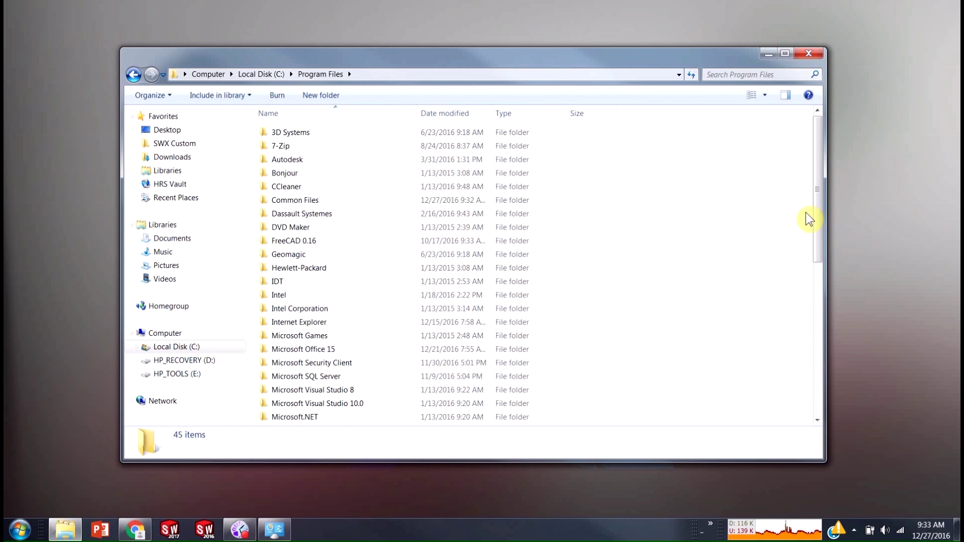
drag(808, 216, 807, 331)
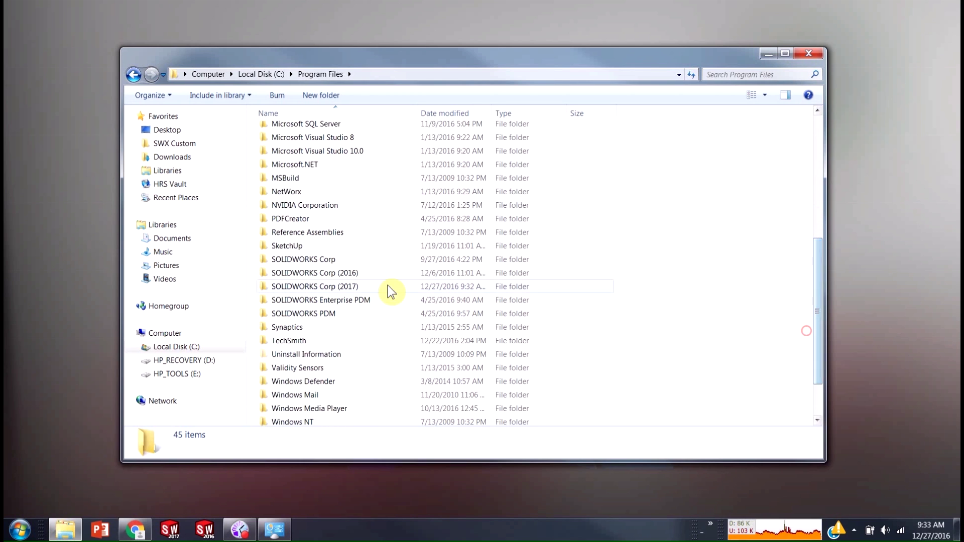
double_click(333, 287)
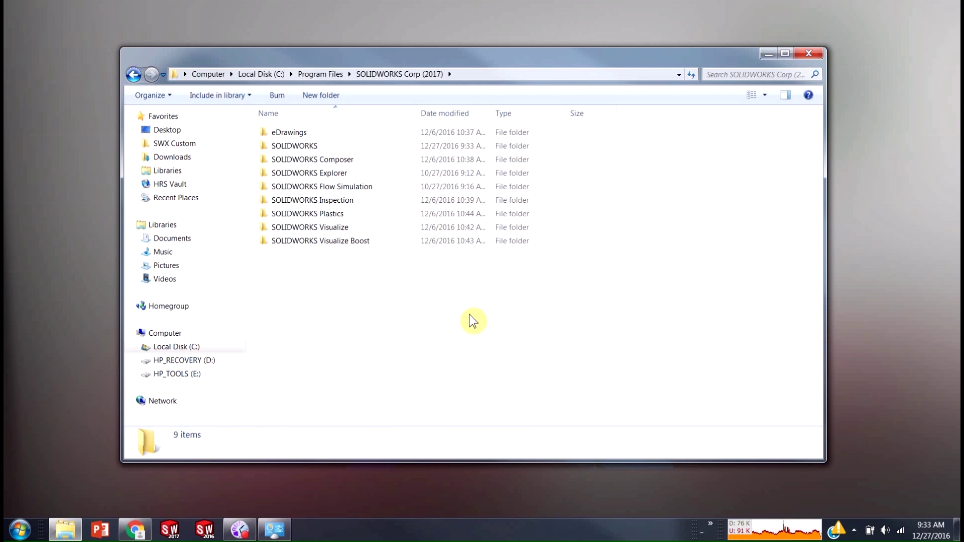
double_click(330, 145)
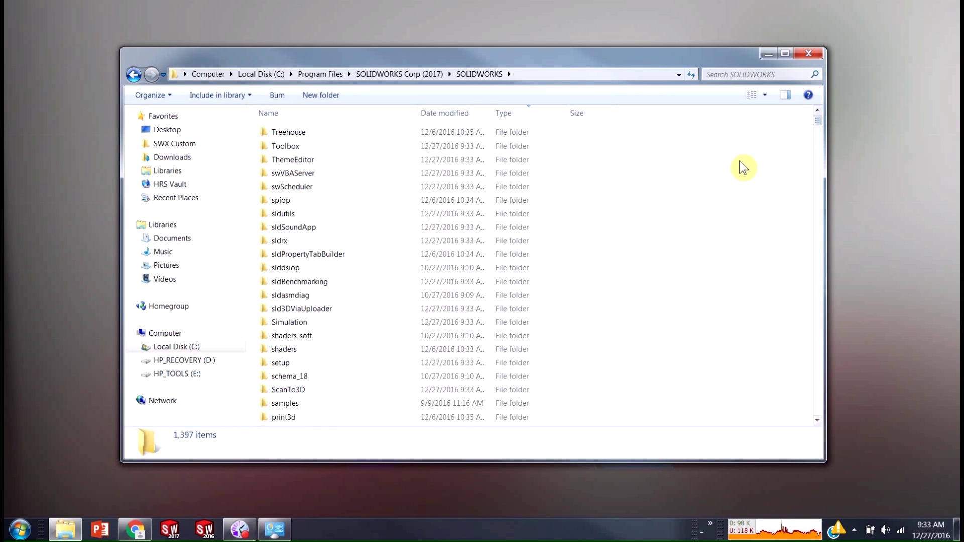
scroll(353, 272, down, 4)
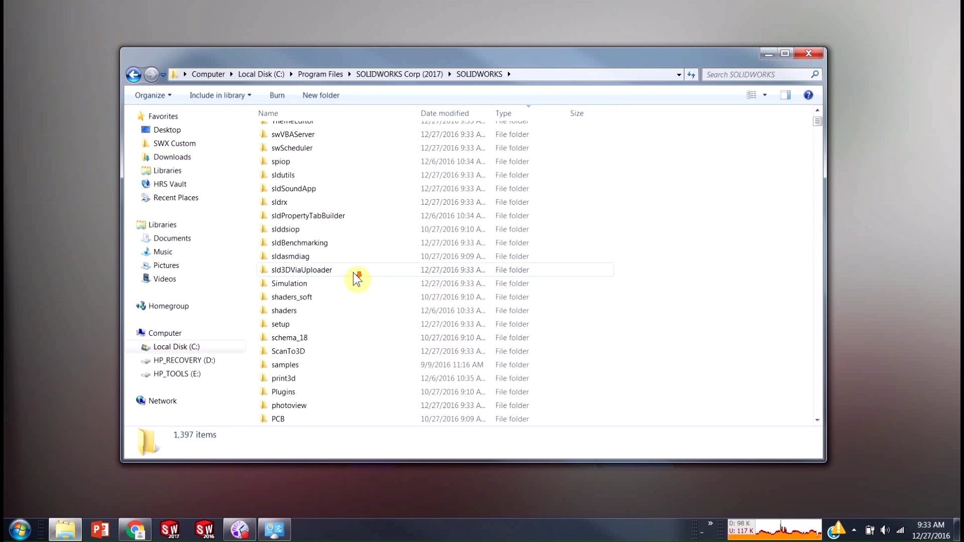
scroll(354, 272, down, 1)
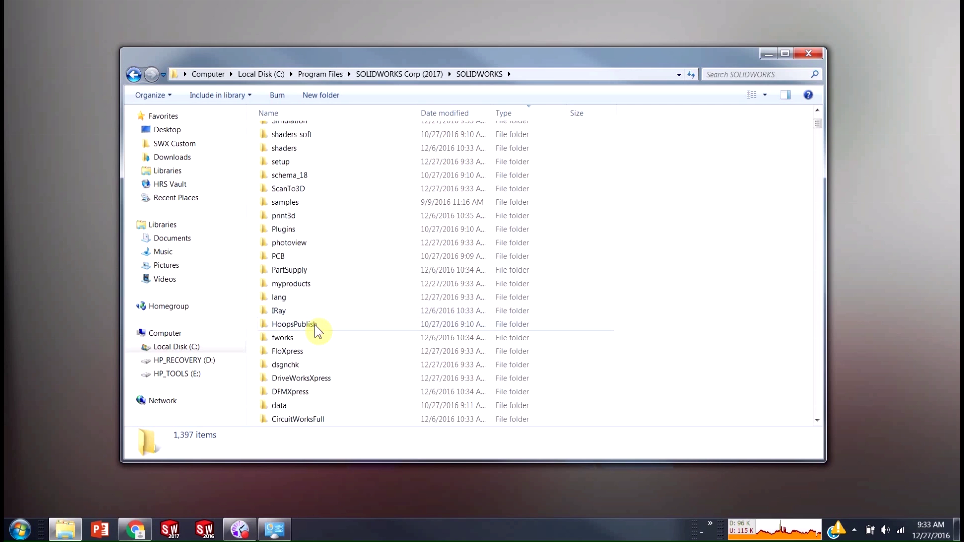
click(291, 310)
click(293, 298)
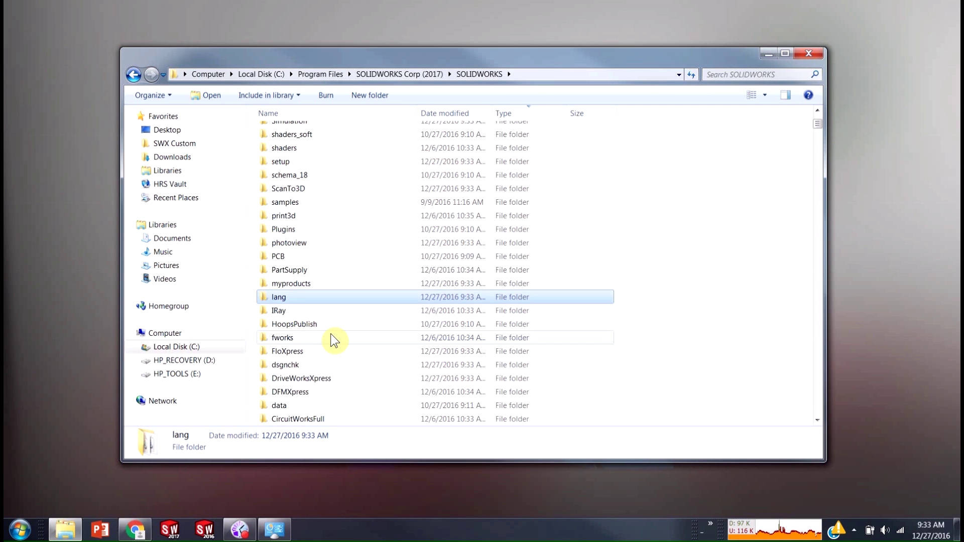
Inside the lang folder, rename the english folder to english_old
double_click(292, 301)
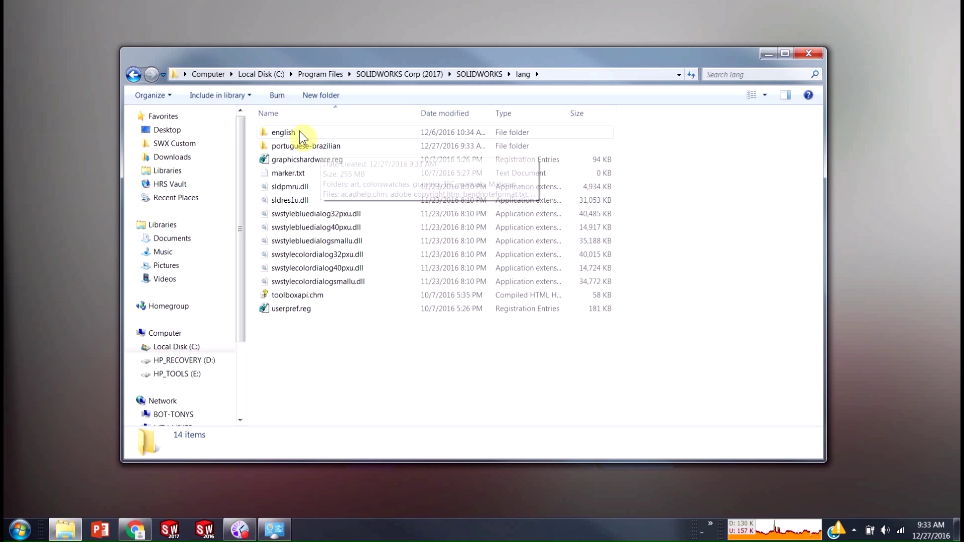
click(284, 131)
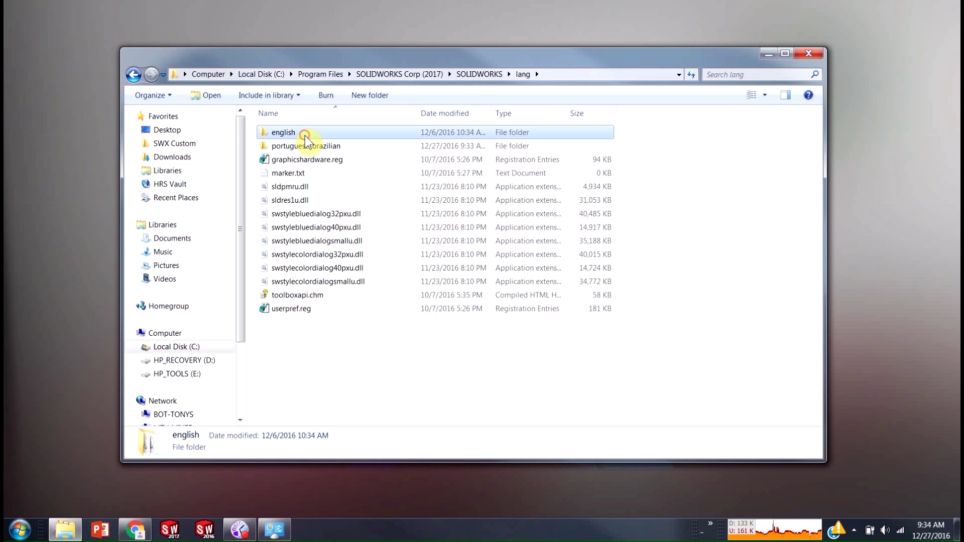
click(305, 135)
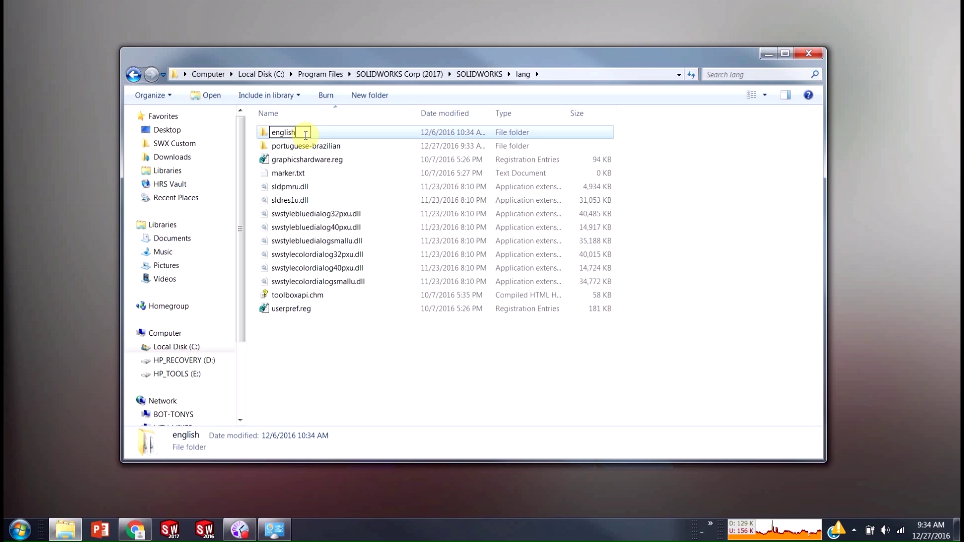
text(_old)
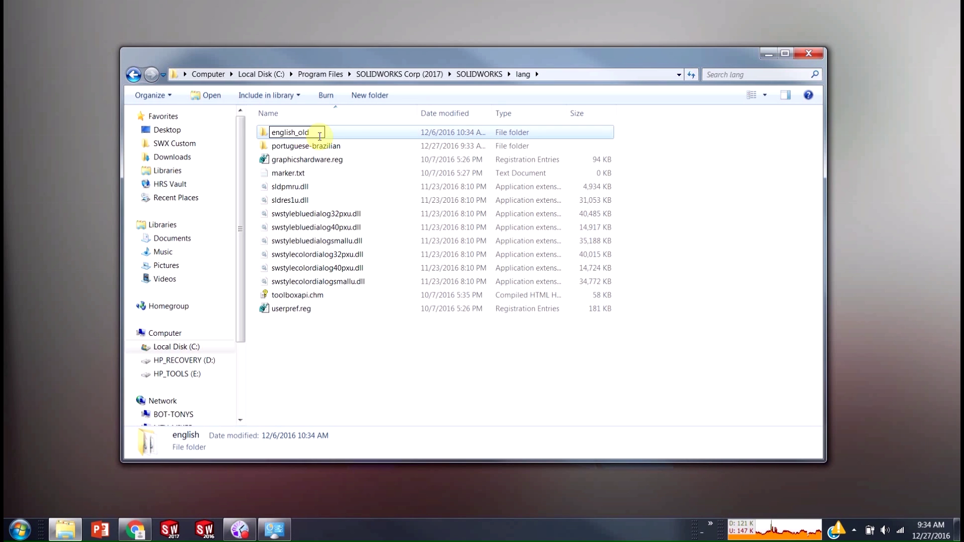
Rename the portuguese-brazilian folder to english
click(304, 146)
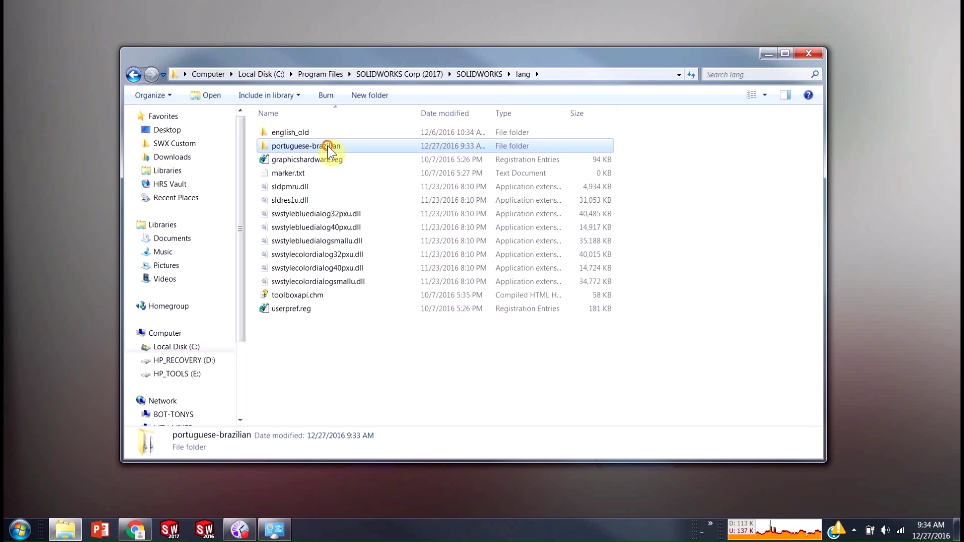
click(327, 146)
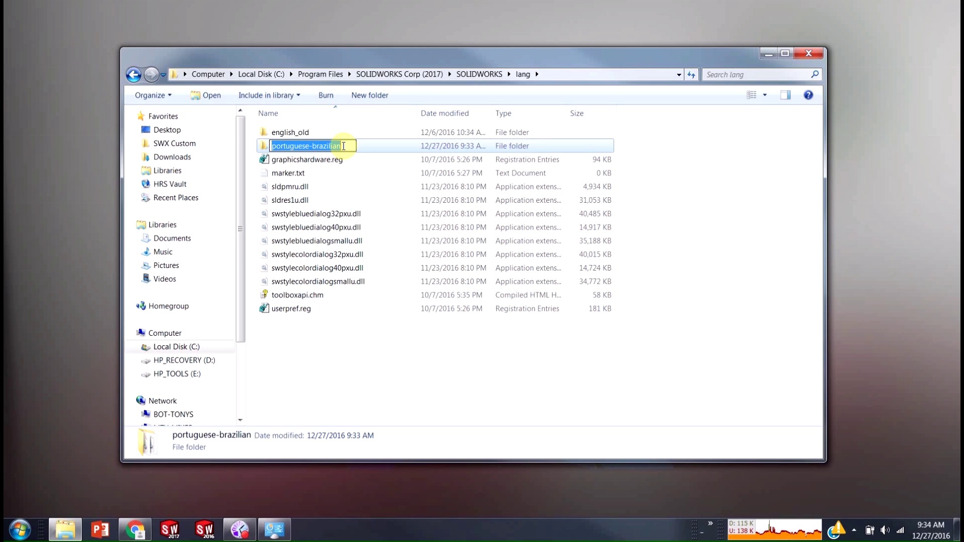
text(english)
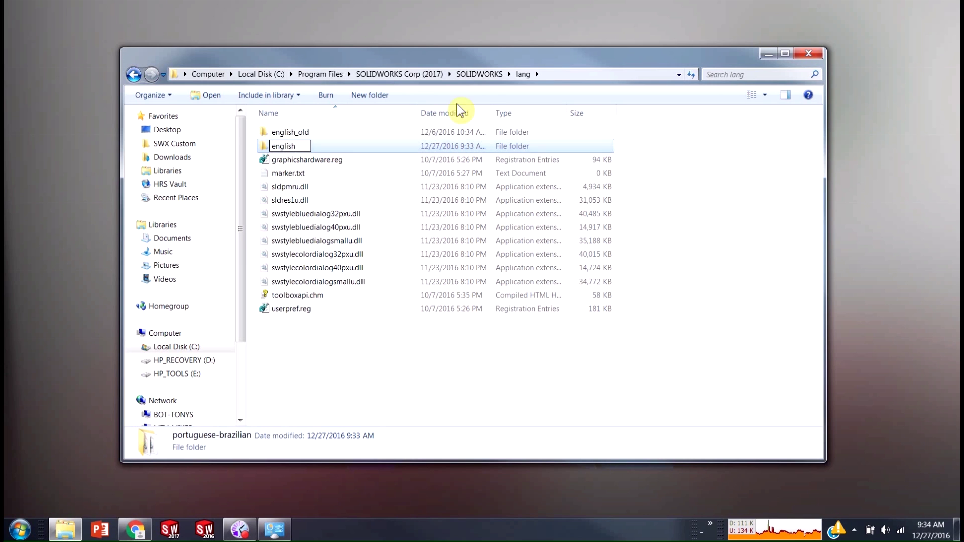
key(Return)
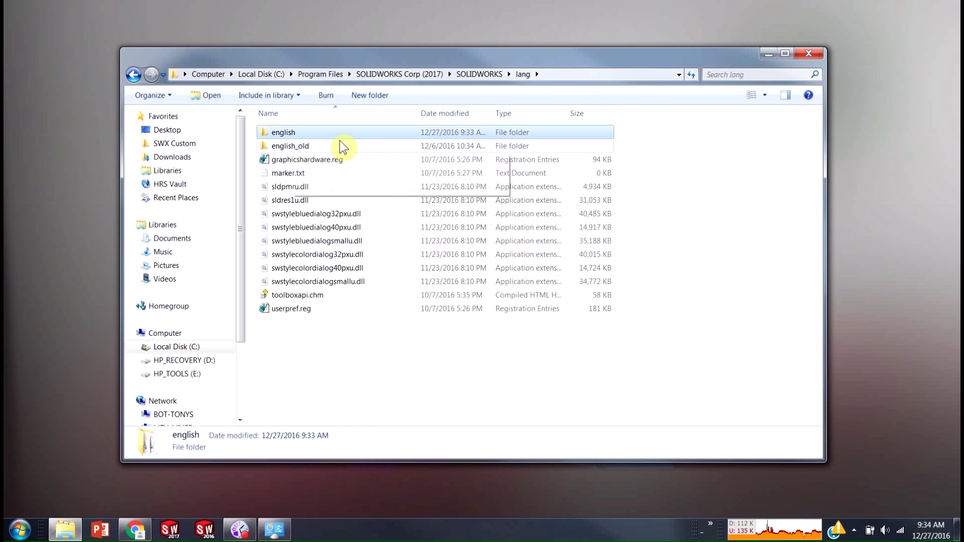
Minimize Explorer and relaunch SOLIDWORKS 2017 from the taskbar icon
click(766, 52)
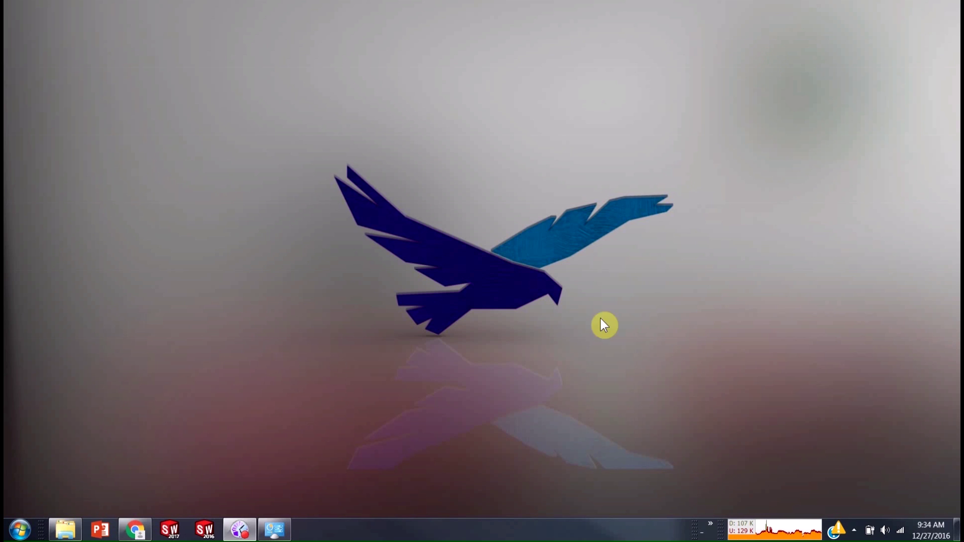
click(172, 535)
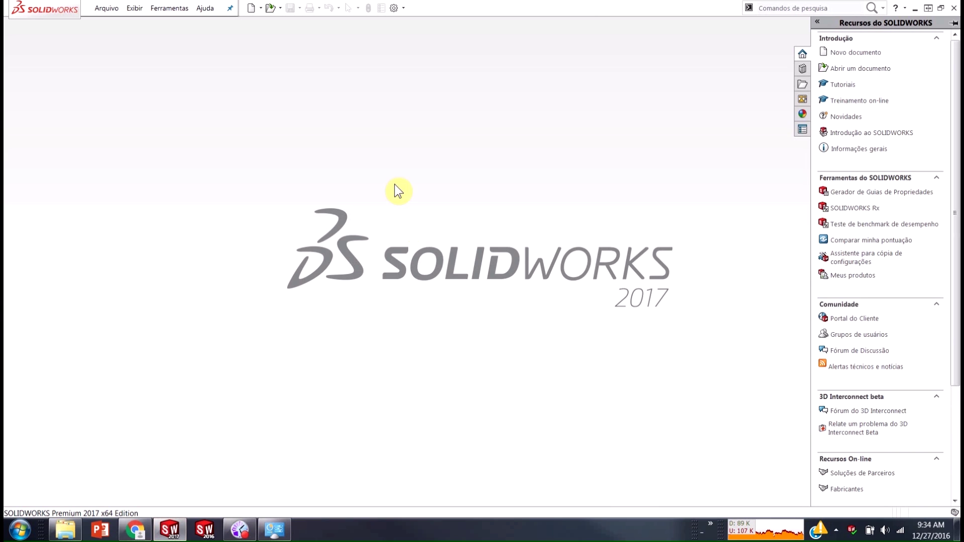
Check the Portuguese Arquivo and Exibir menus, then collapse the Recursos do SOLIDWORKS pane
click(106, 8)
mouse_move(139, 8)
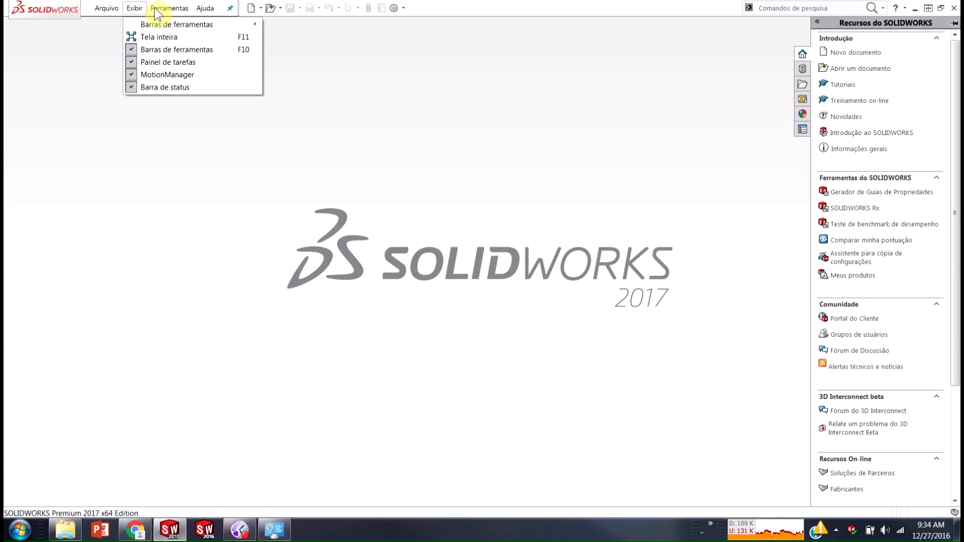
click(431, 203)
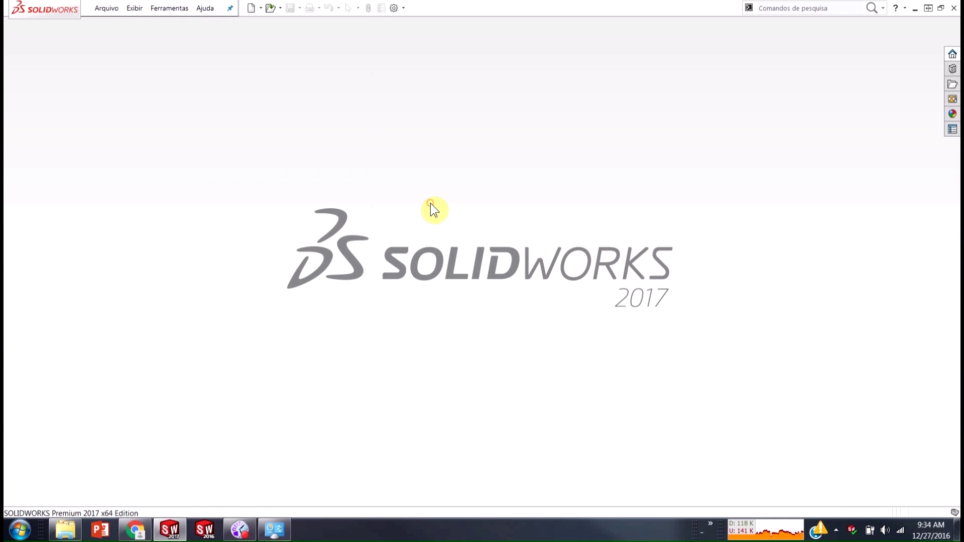